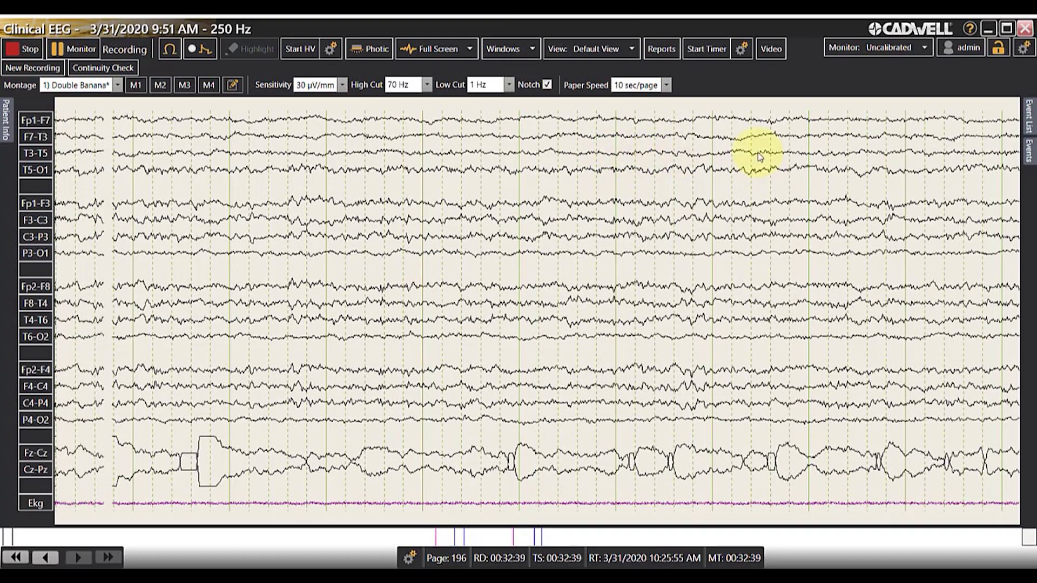
Step: Open the Event List beside the live EEG and expand the Information Events filter group
left_click(1031, 118)
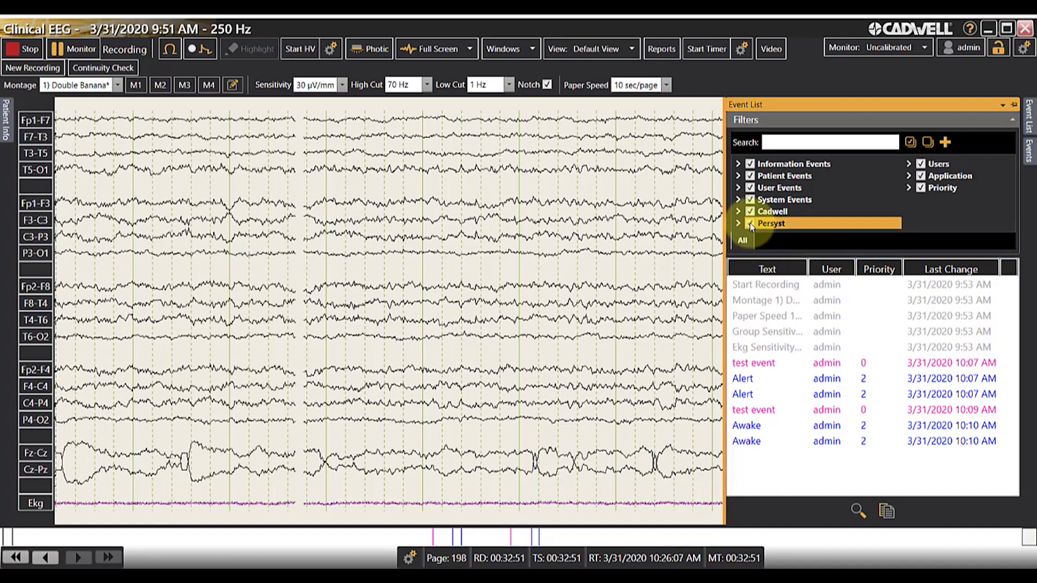
left_click(737, 163)
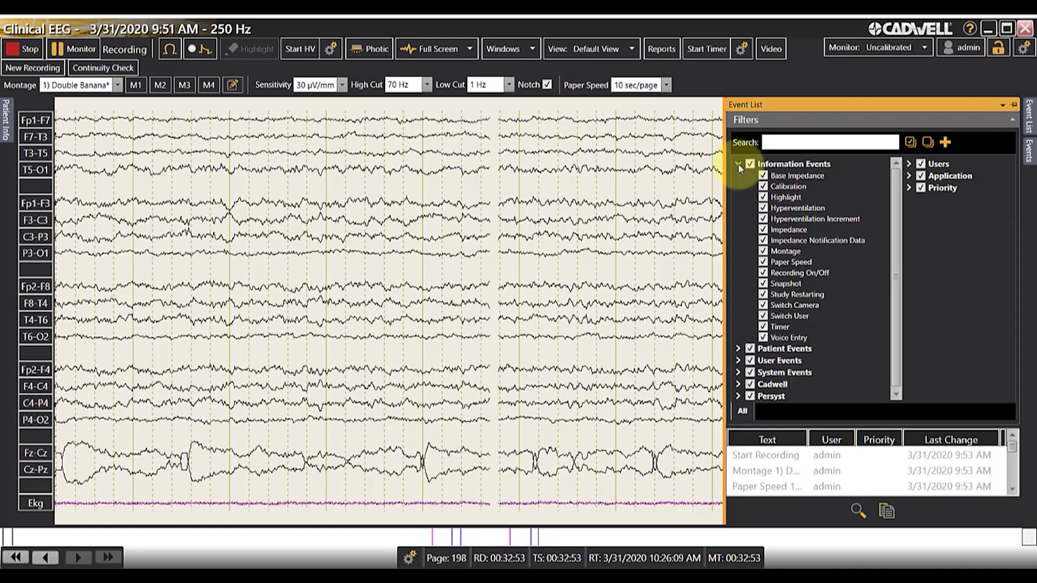
left_click(738, 164)
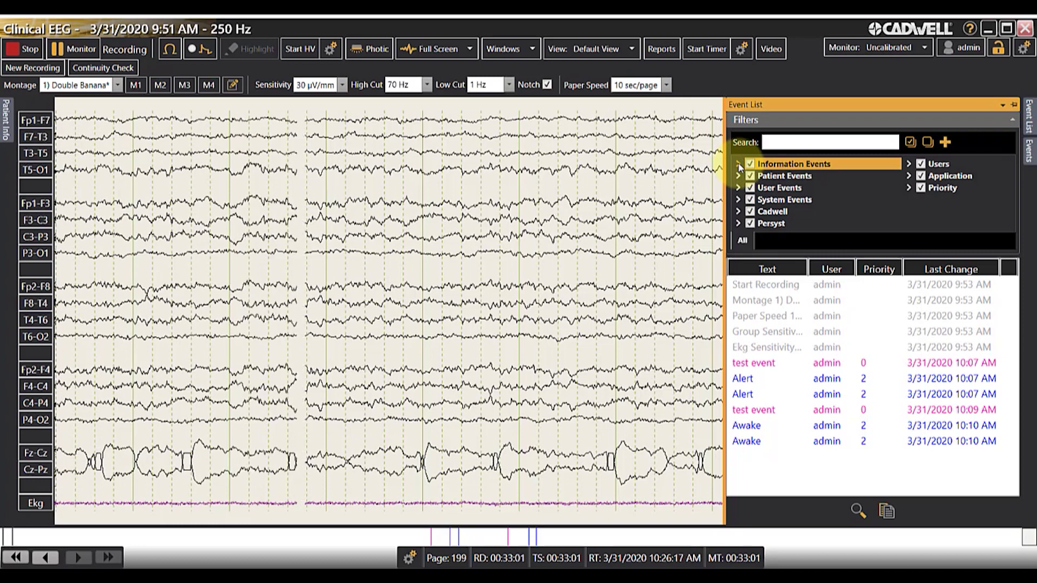
left_click(738, 163)
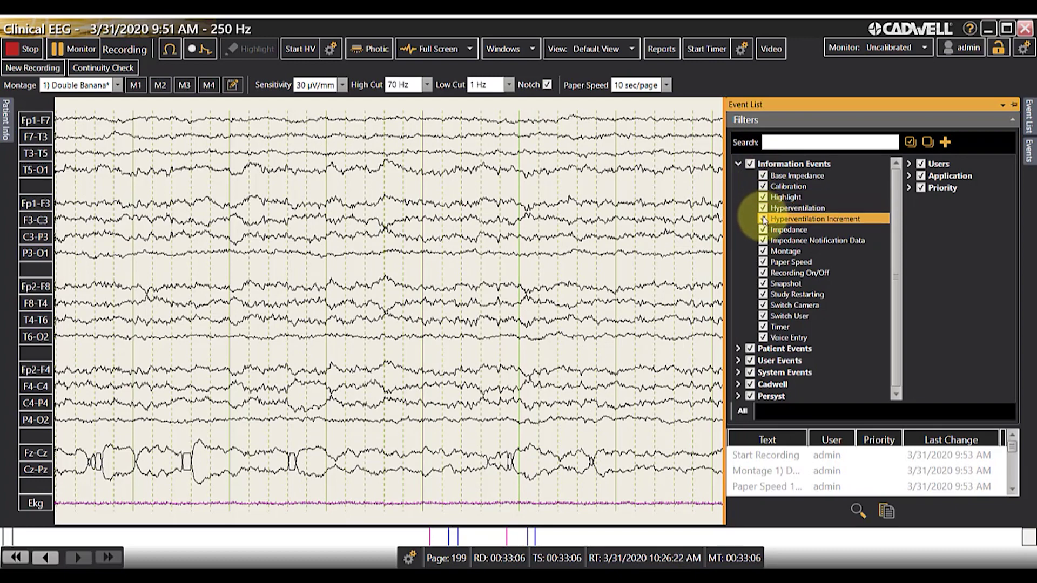
Step: Uncheck Hyperventilation Increment and Impedance, then re-enable all Information Events filters
left_click(763, 220)
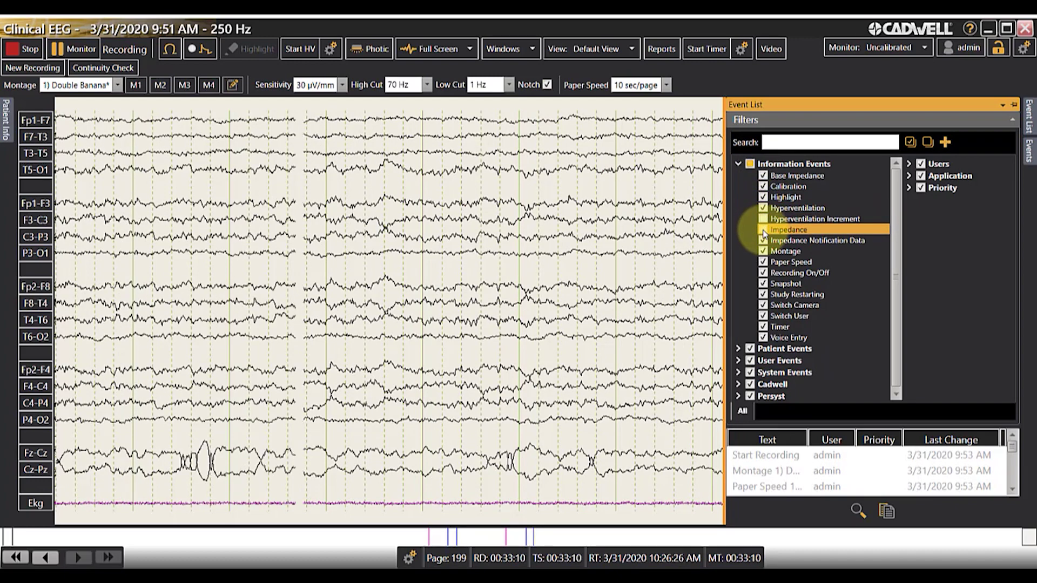
left_click(763, 230)
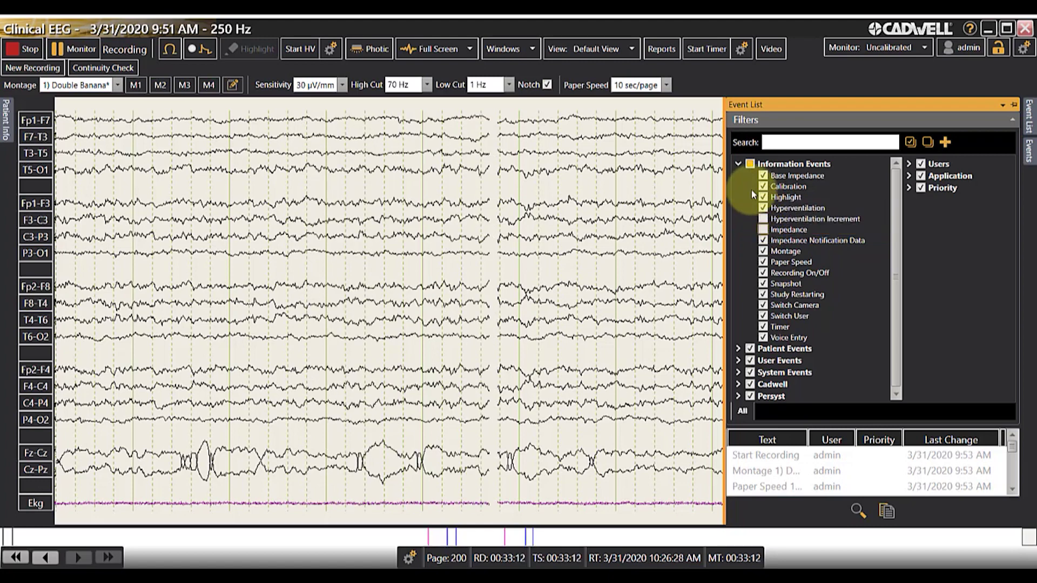
left_click(751, 164)
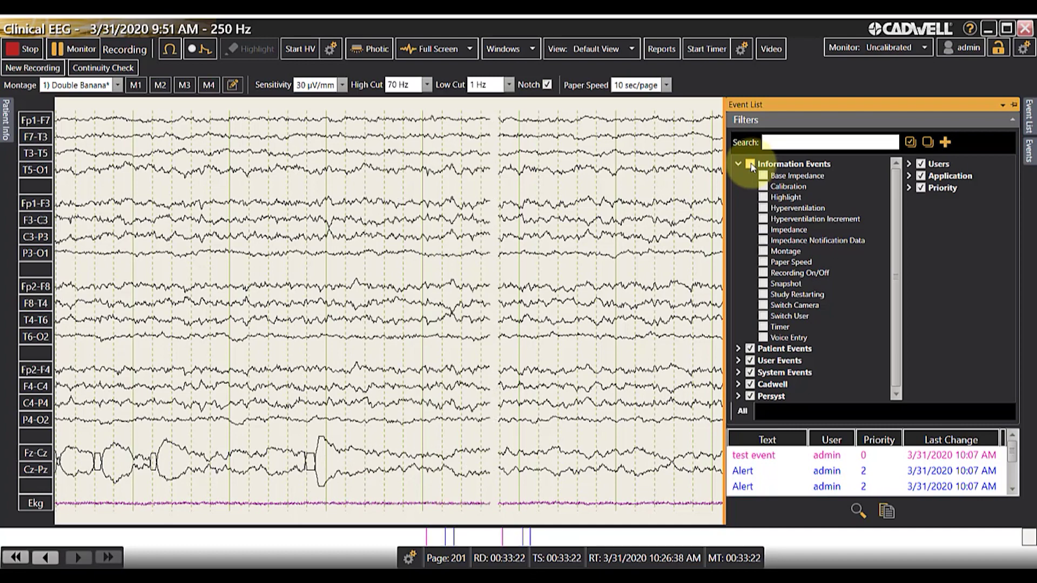
left_click(750, 164)
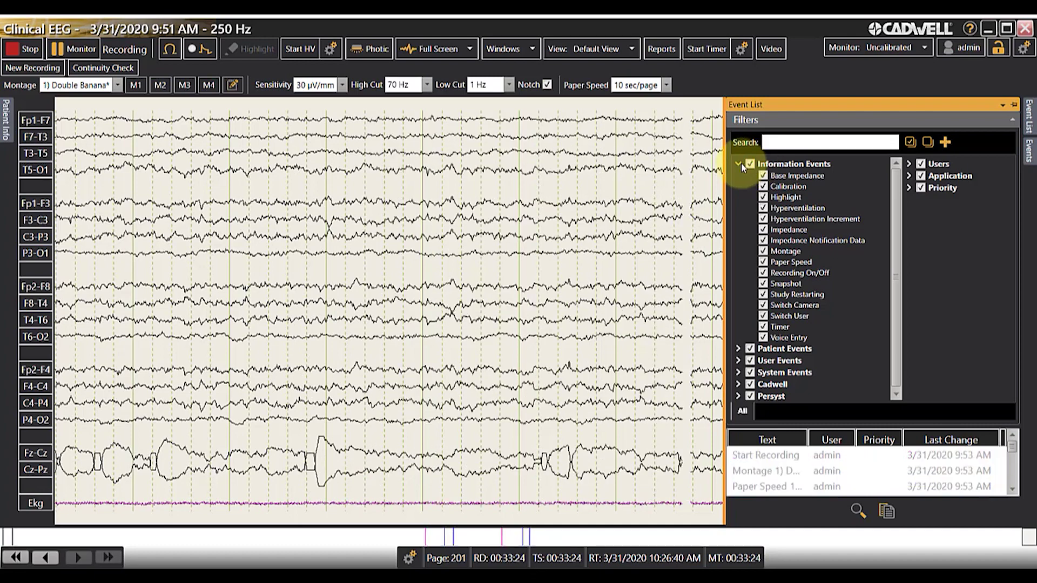
Step: Collapse Information Events, then expand and collapse the Patient Events and User Events groups
left_click(741, 163)
left_click(738, 177)
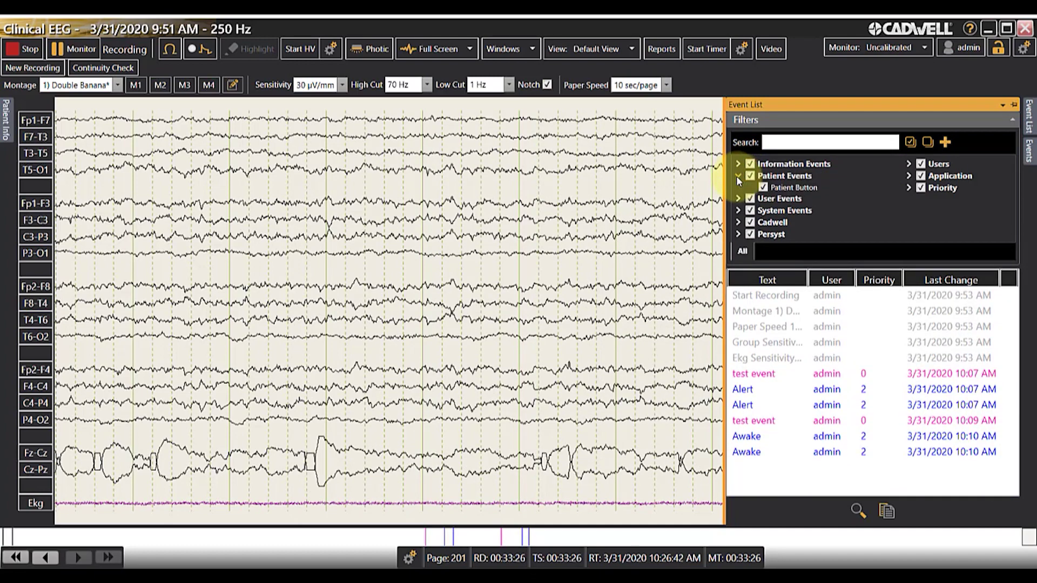
left_click(738, 176)
left_click(737, 188)
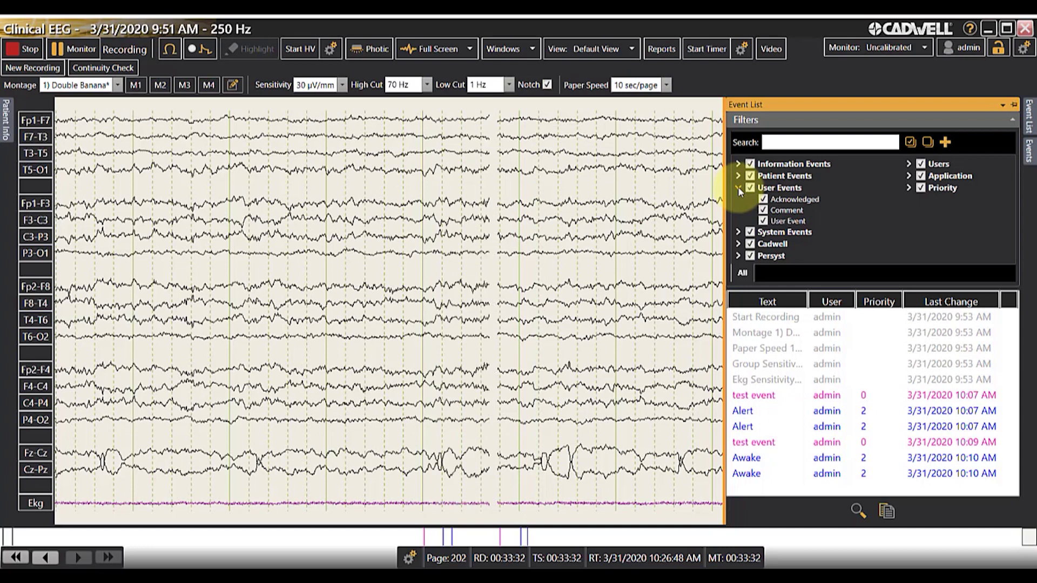
left_click(738, 188)
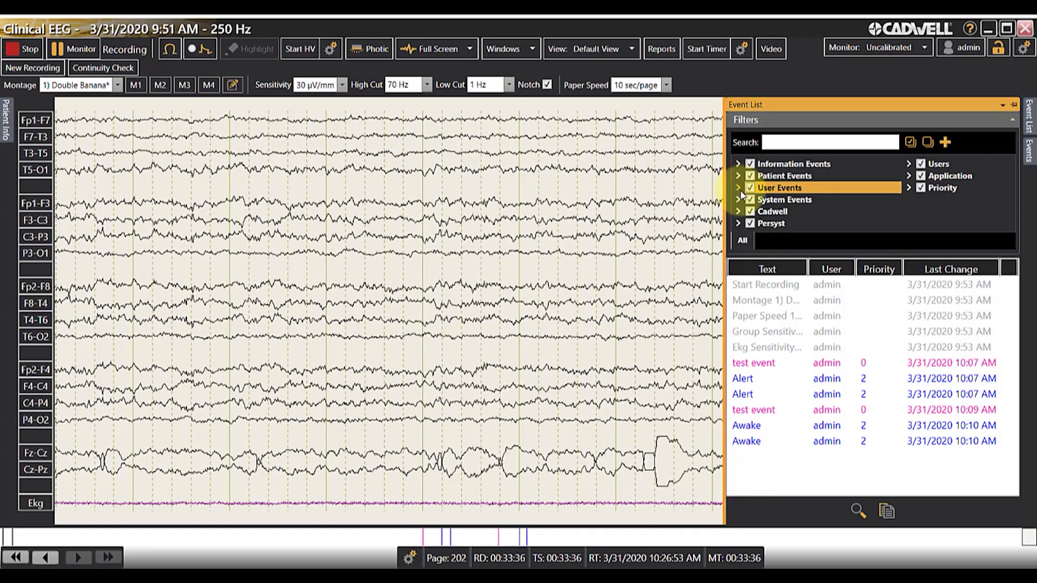
left_click(780, 176)
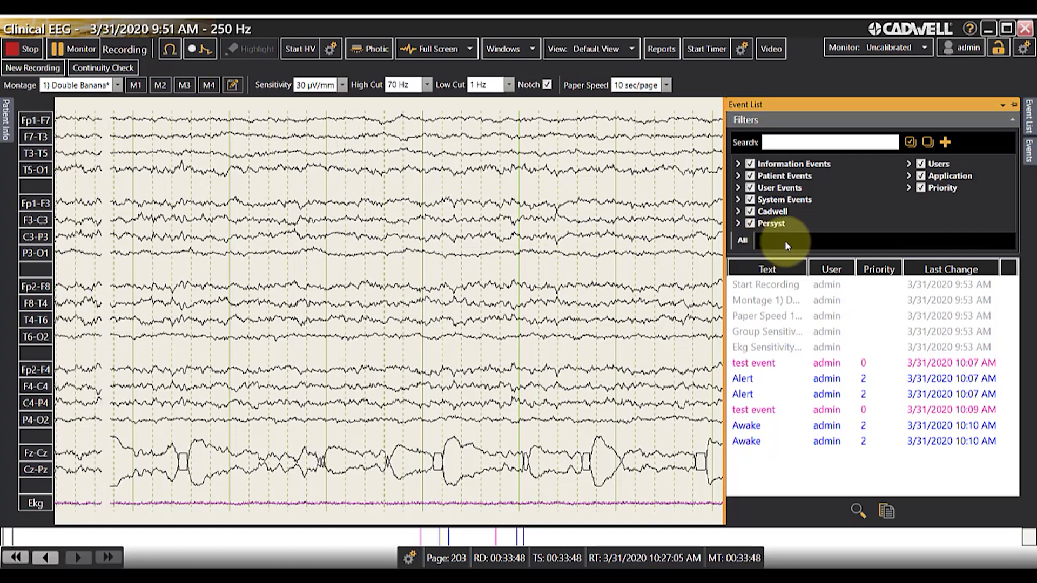
Step: Add a second filter tab beside All and rename it from tab1 to Custom
left_click(945, 144)
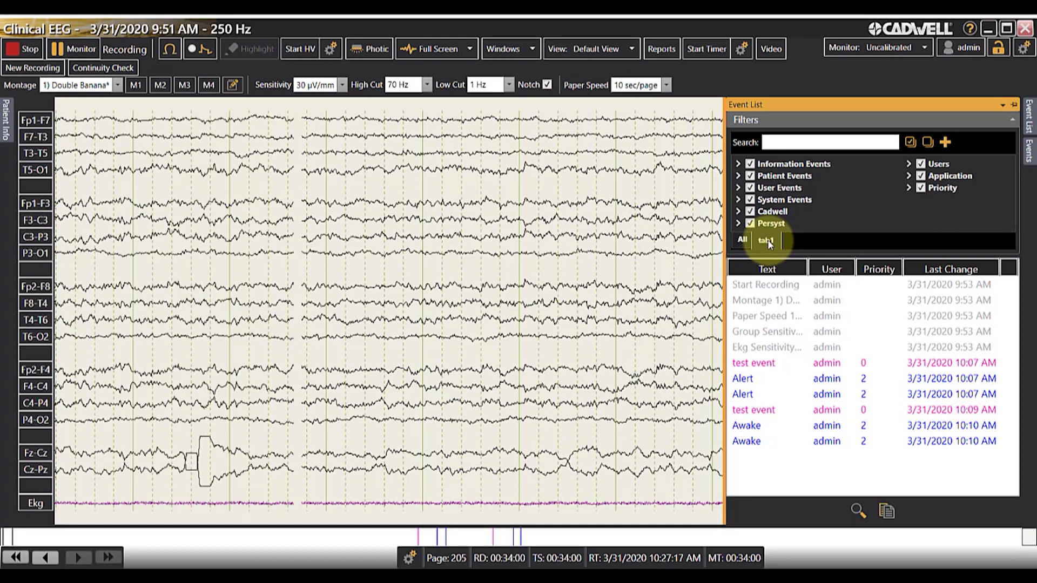
double_click(768, 241)
type("test")
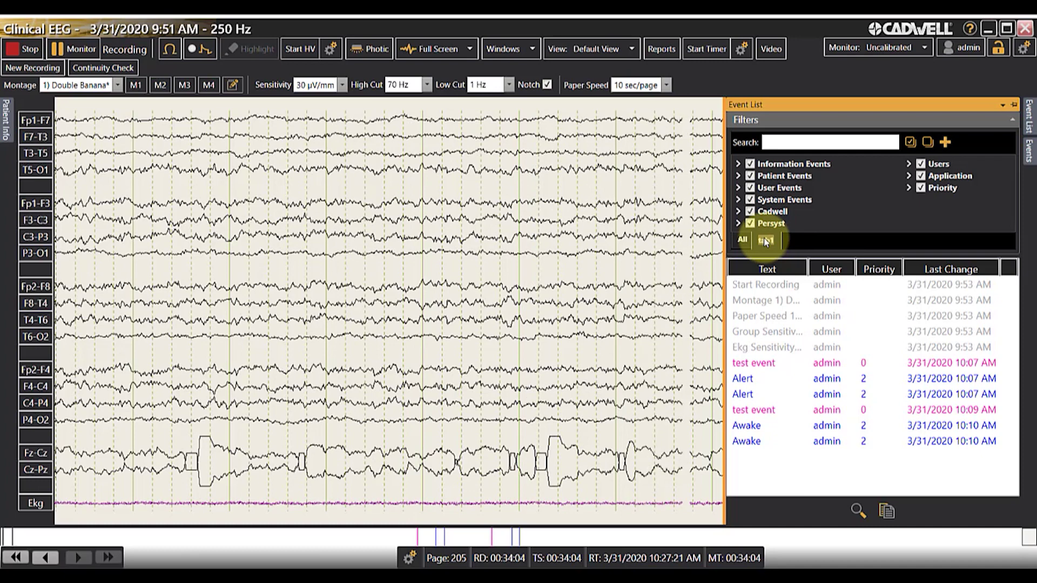
type("Q")
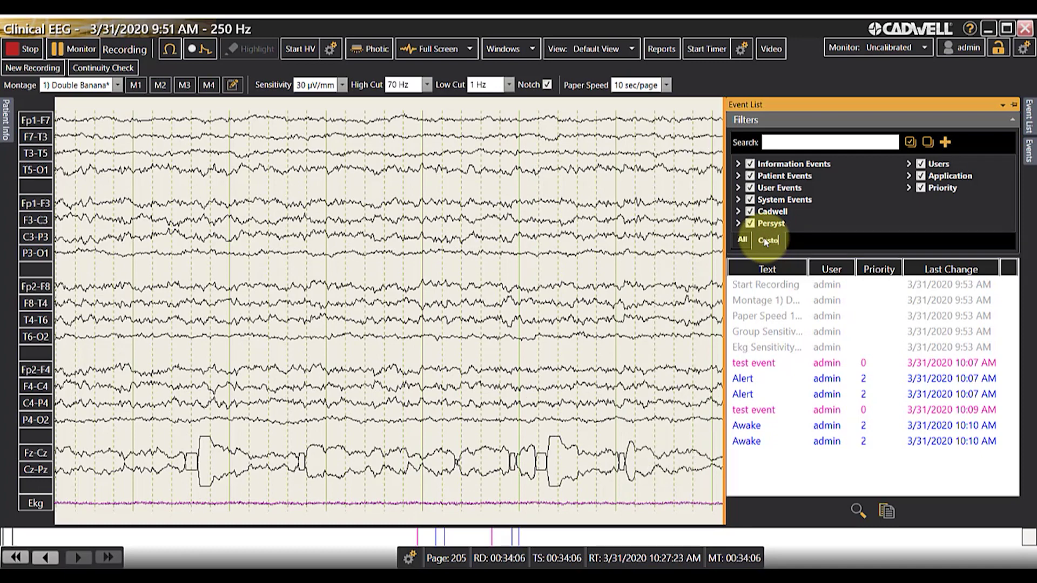
key("Return")
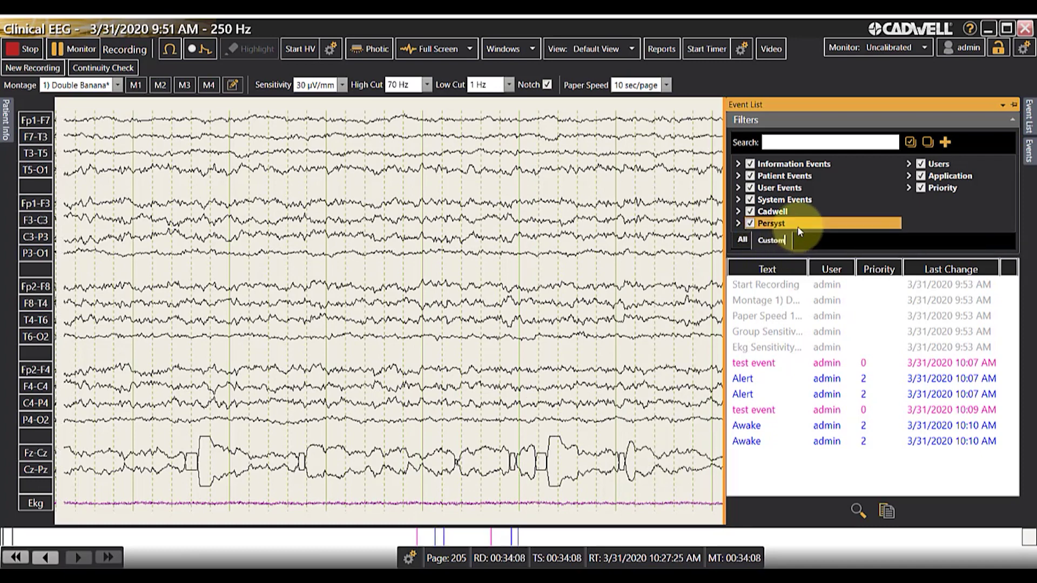
Step: In the Custom tab, uncheck the Information Events, System Events and Cadwell filters
left_click(750, 164)
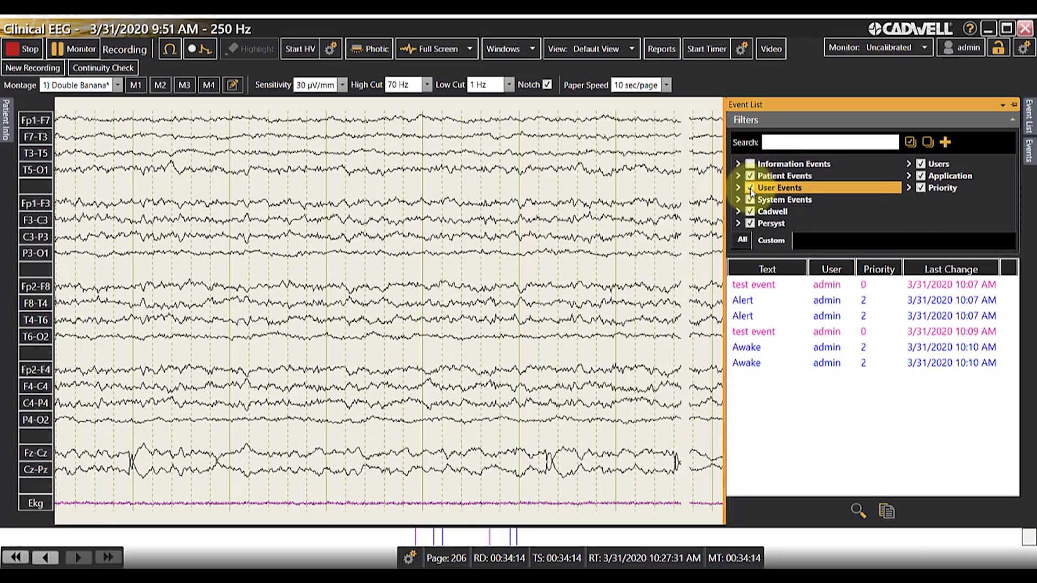
left_click(750, 188)
left_click(753, 211)
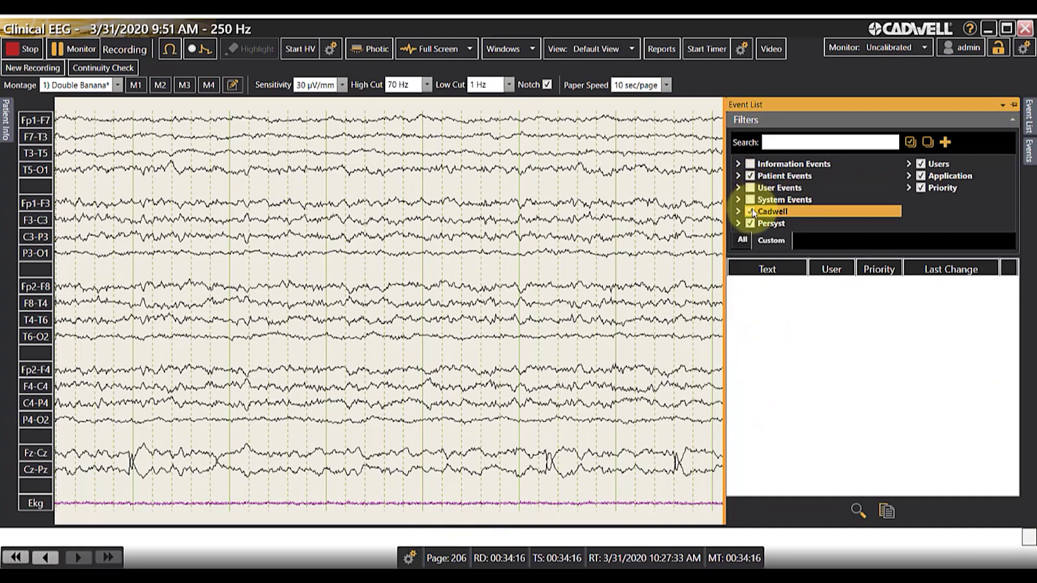
left_click(753, 211)
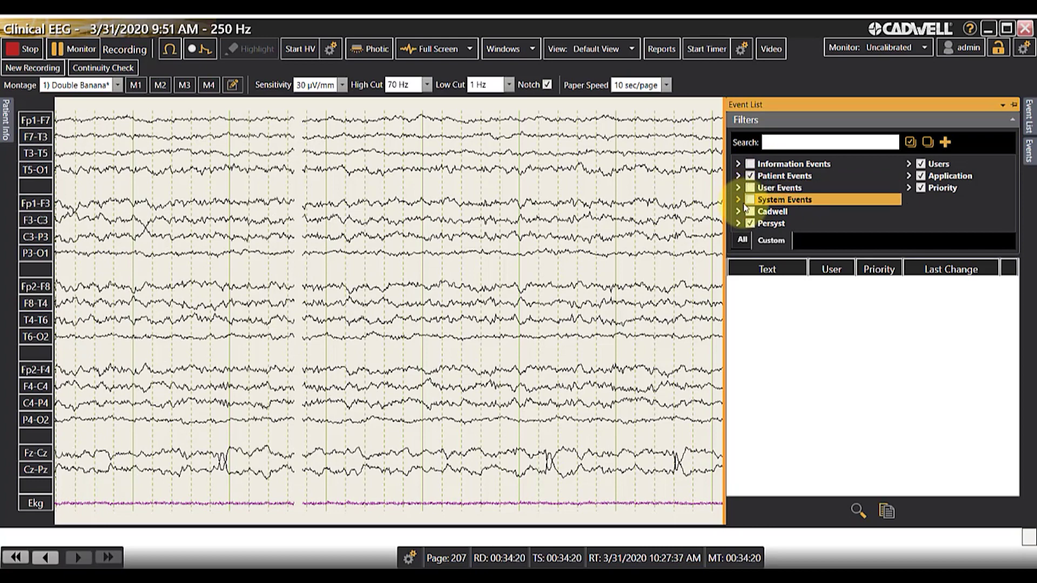
left_click(702, 226)
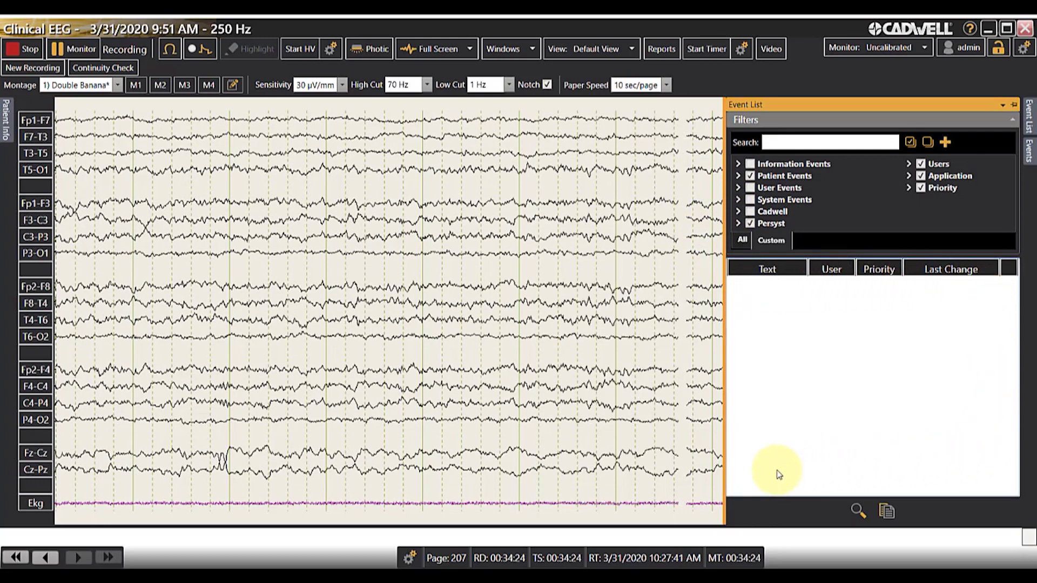
Step: Re-check User Events so the test event, Alert and Awake entries are listed
left_click(751, 191)
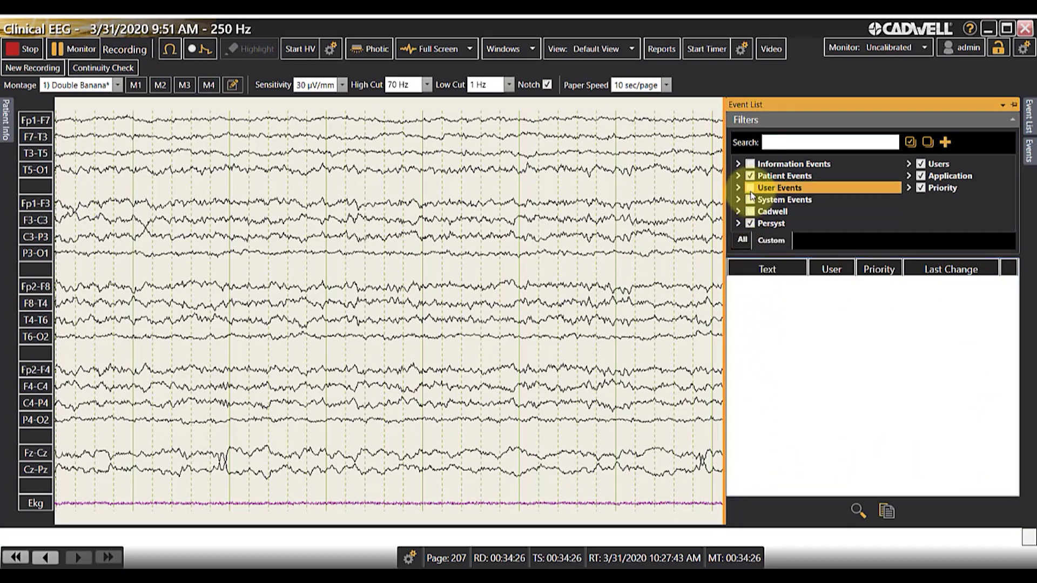
left_click(750, 189)
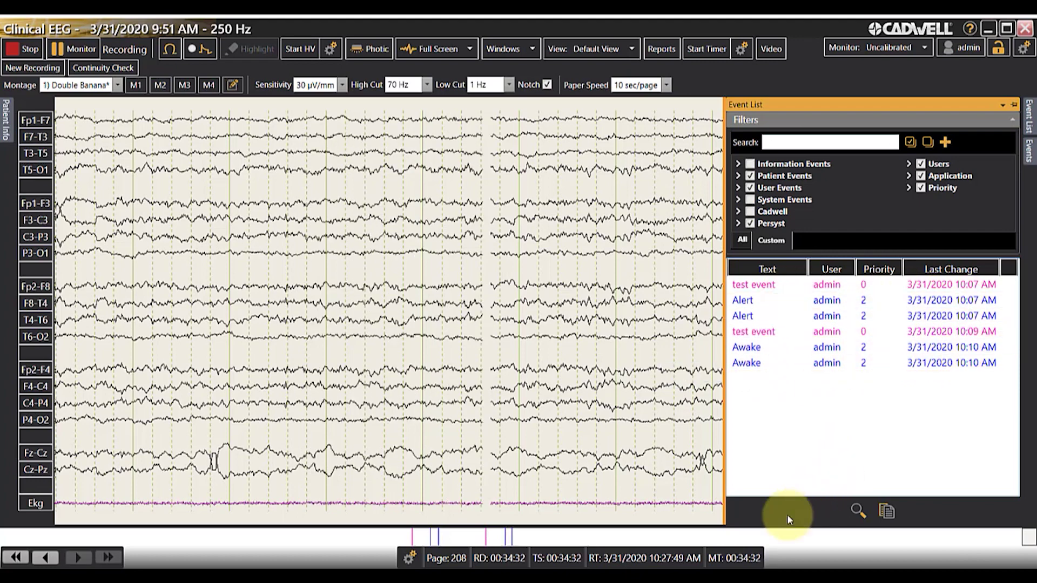
mouse_move(512, 540)
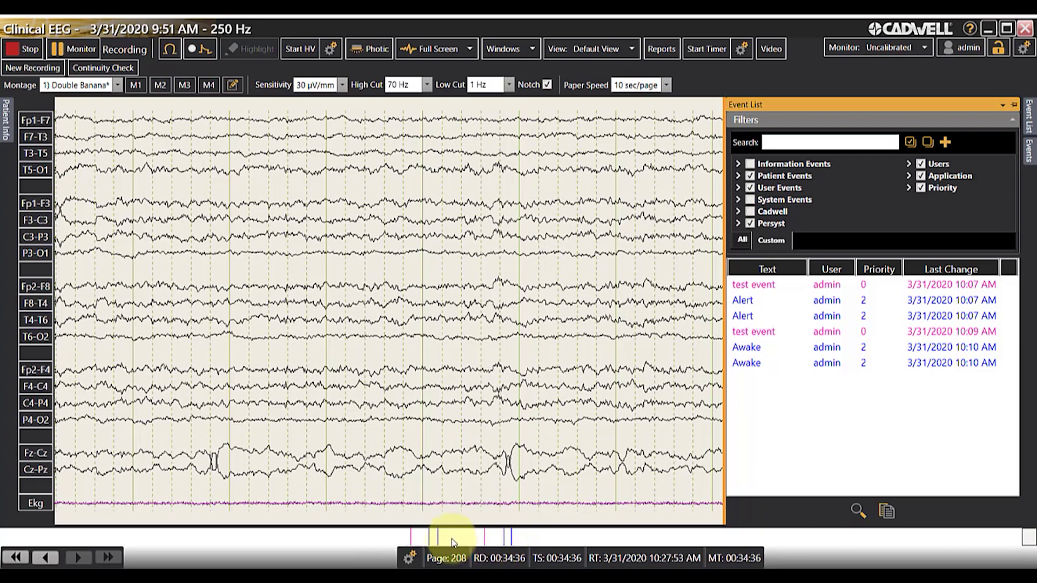
mouse_move(412, 537)
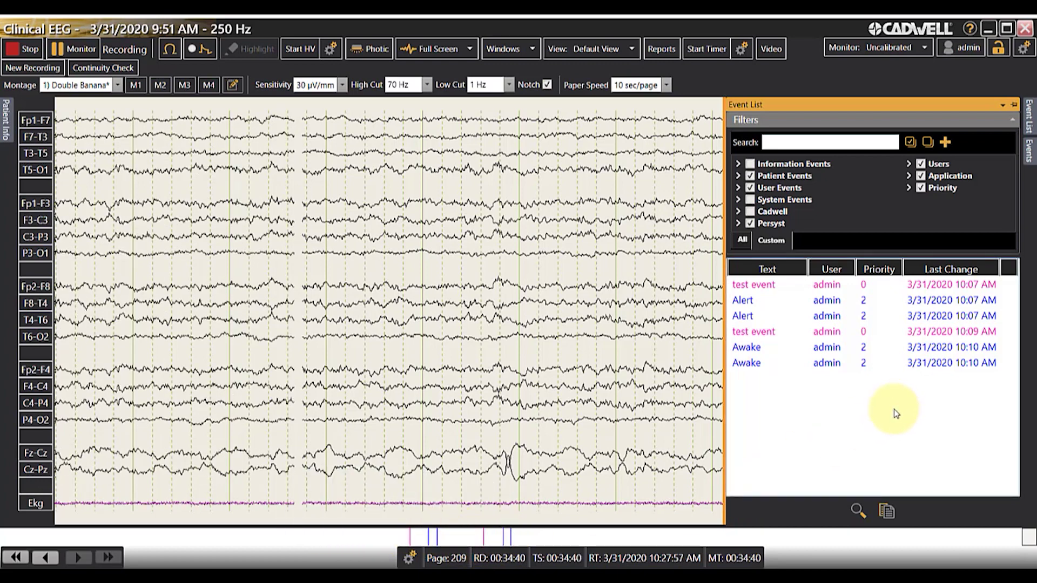
Step: Add the Elapsed column to the event table and widen the list panel leftward
left_click(775, 284)
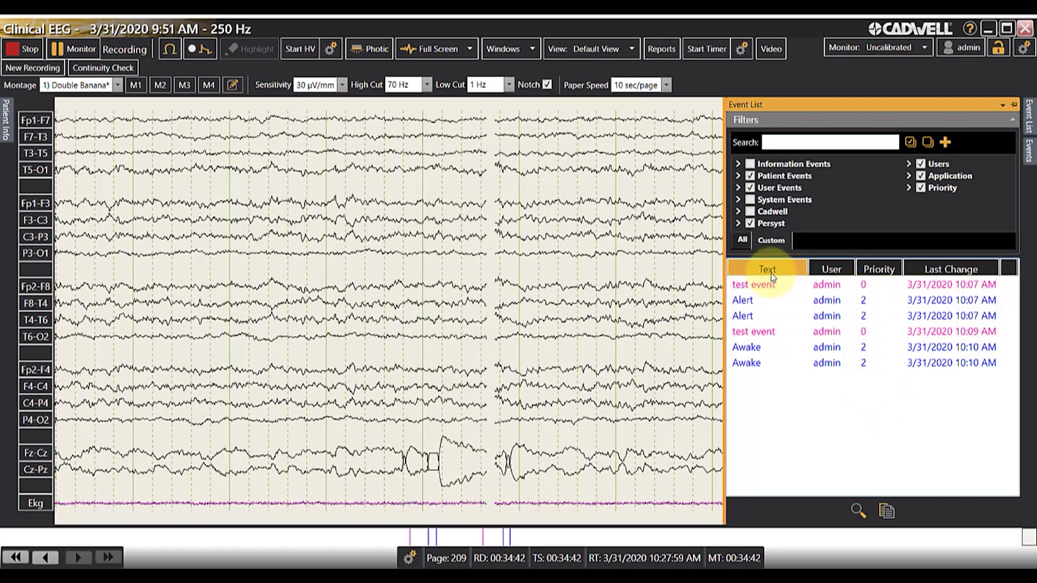
left_click(826, 268)
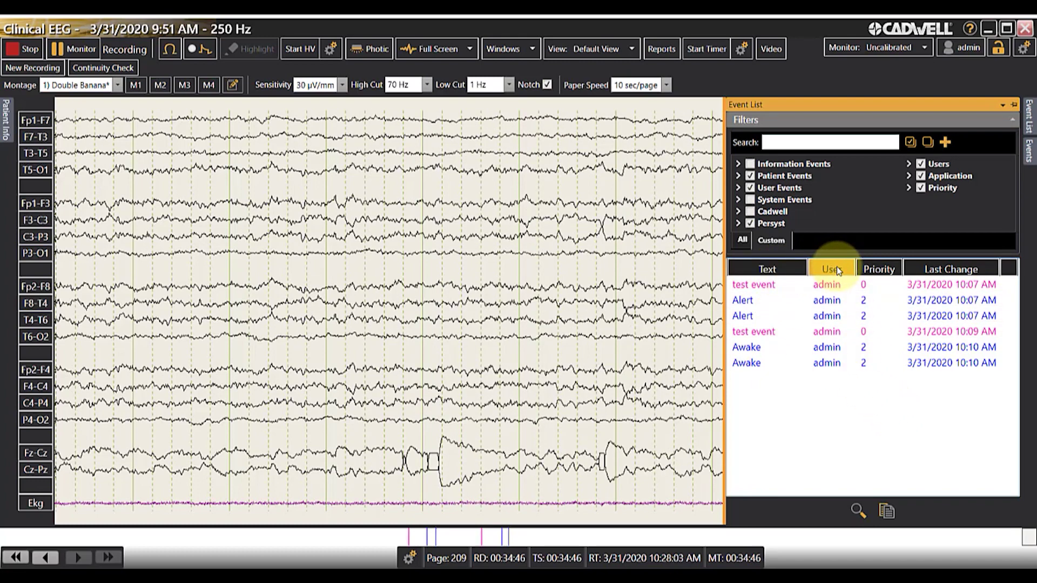
right_click(802, 270)
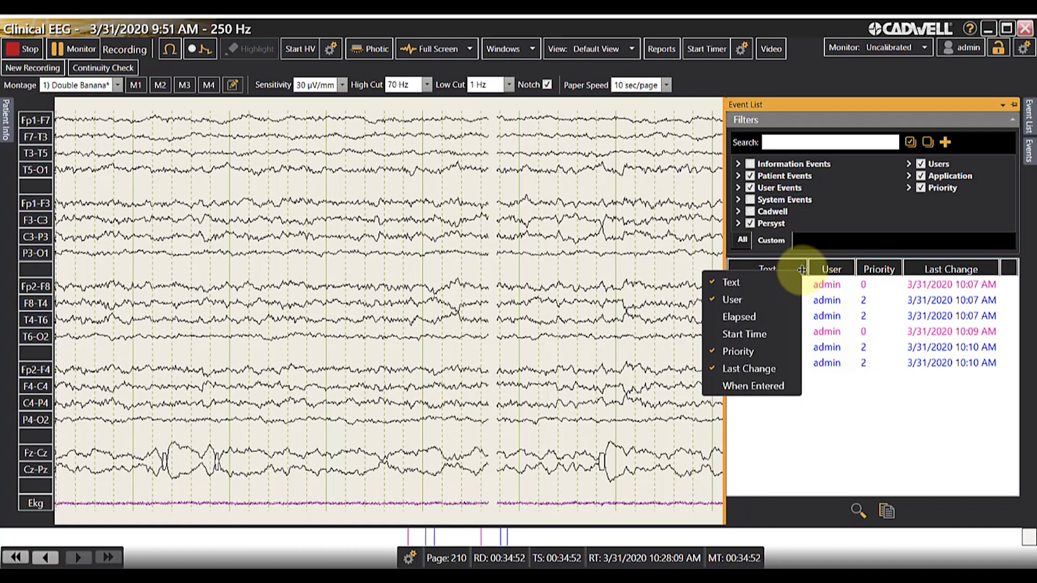
left_click(713, 318)
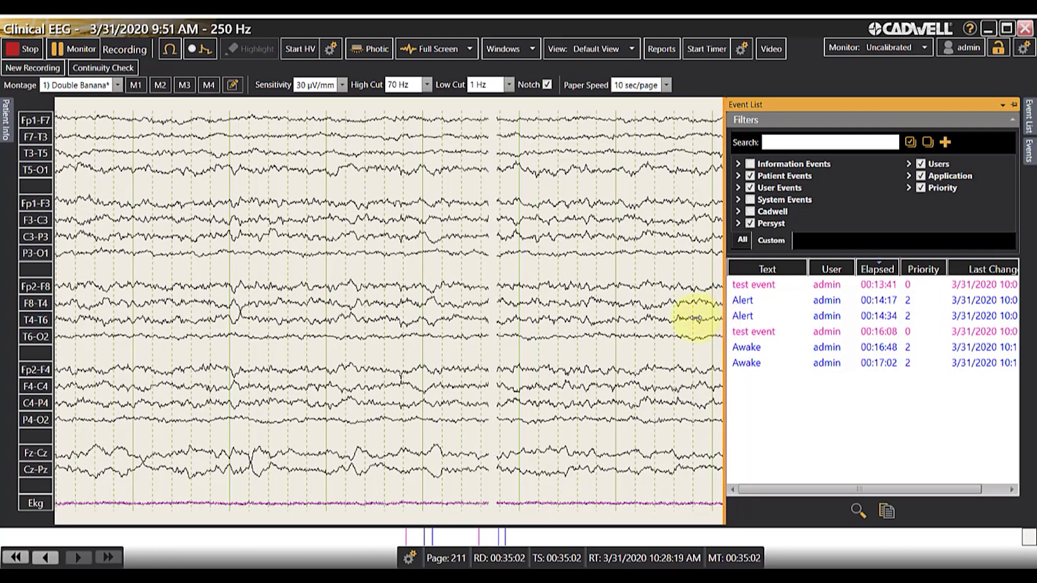
left_click_drag(655, 318, 637, 319)
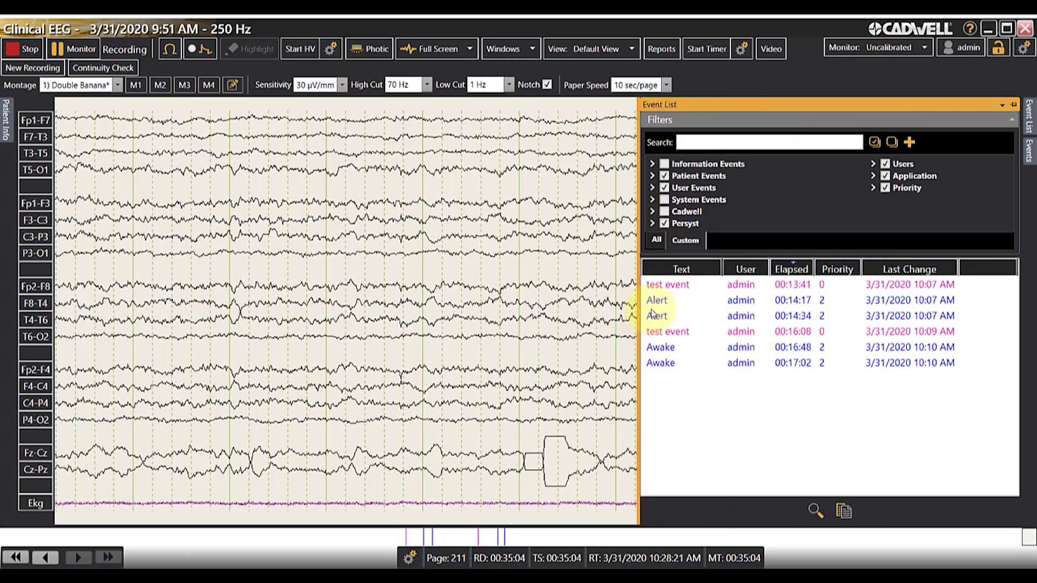
left_click(802, 268)
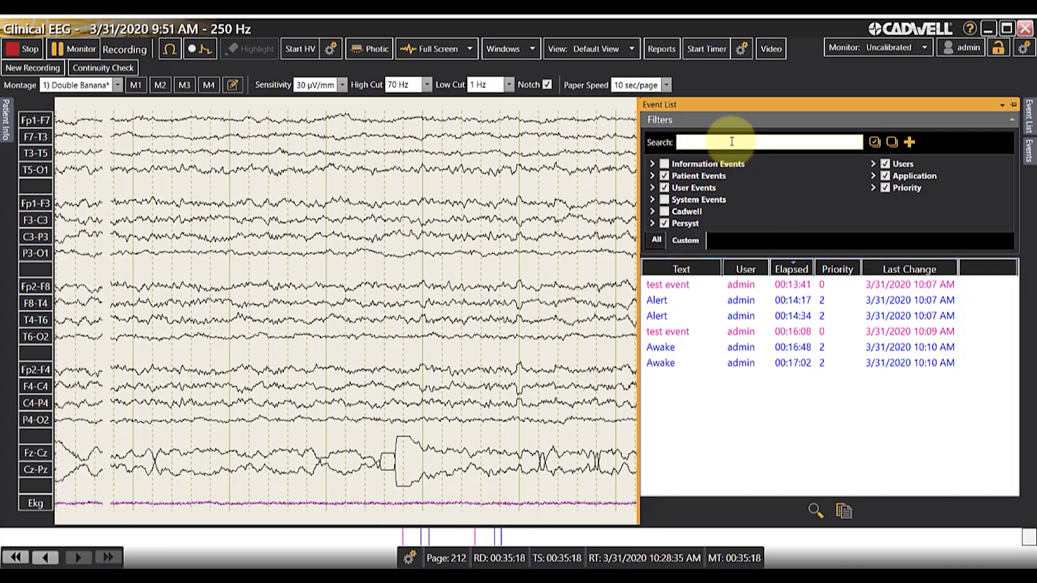
type("ale")
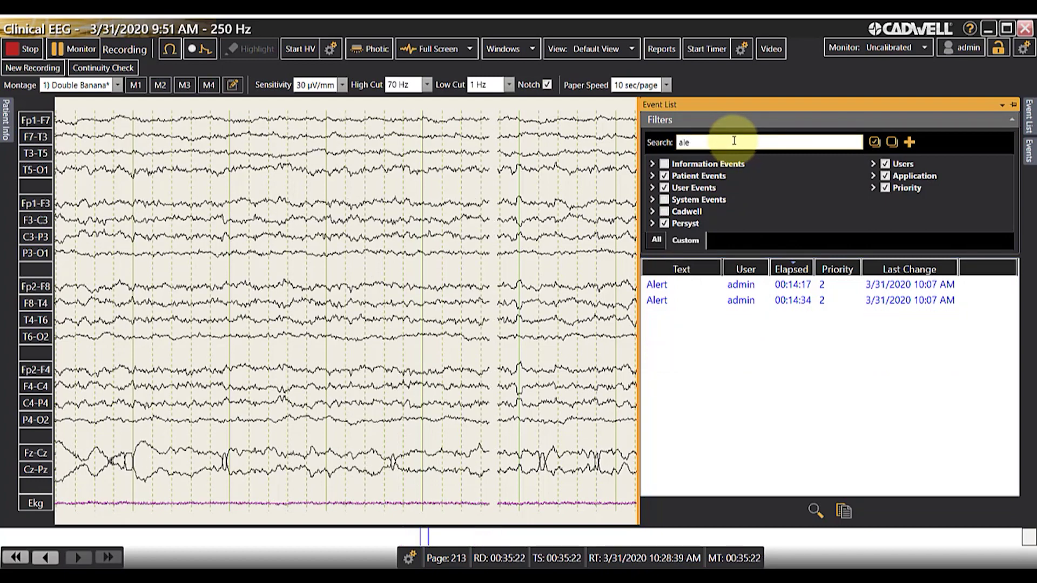
left_click(808, 302)
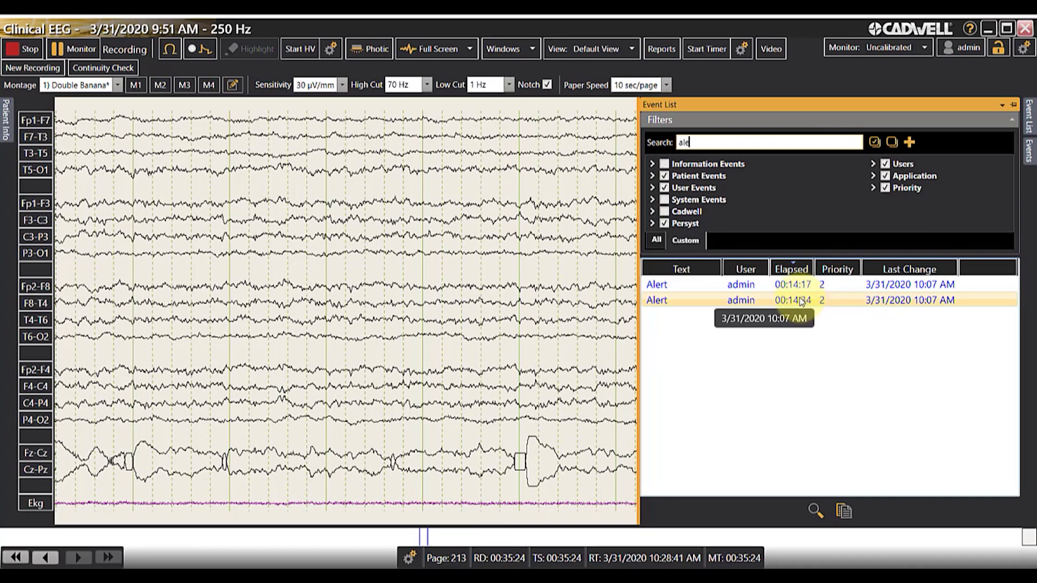
left_click(721, 146)
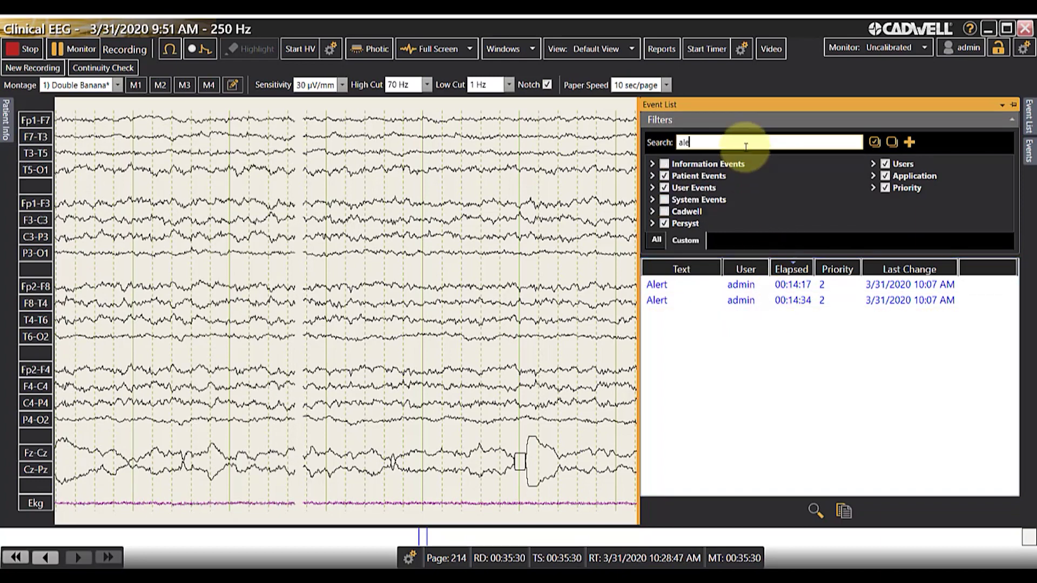
key("BackSpace")
key("BackSpace")
key("BackSpace")
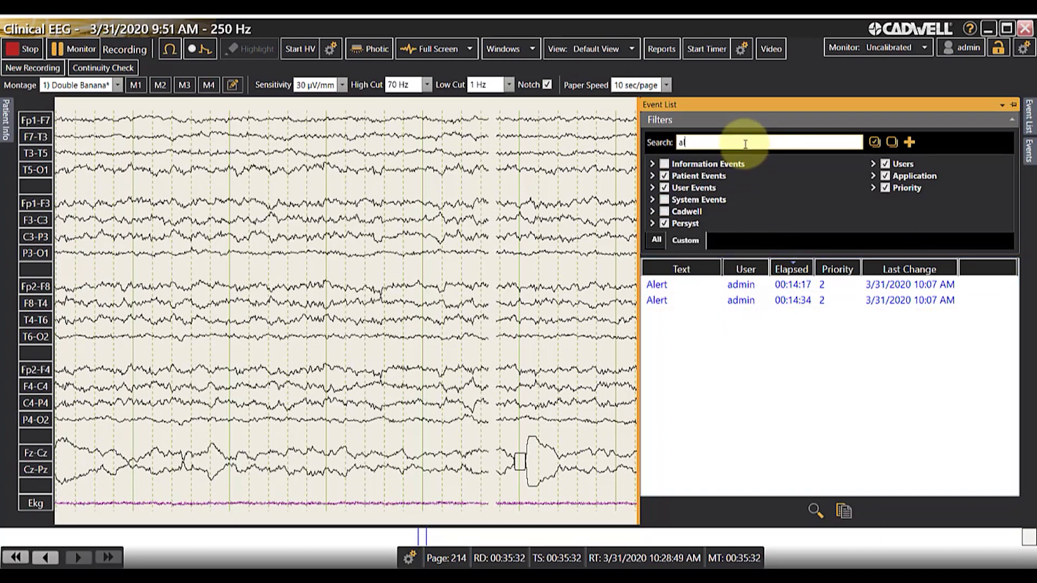